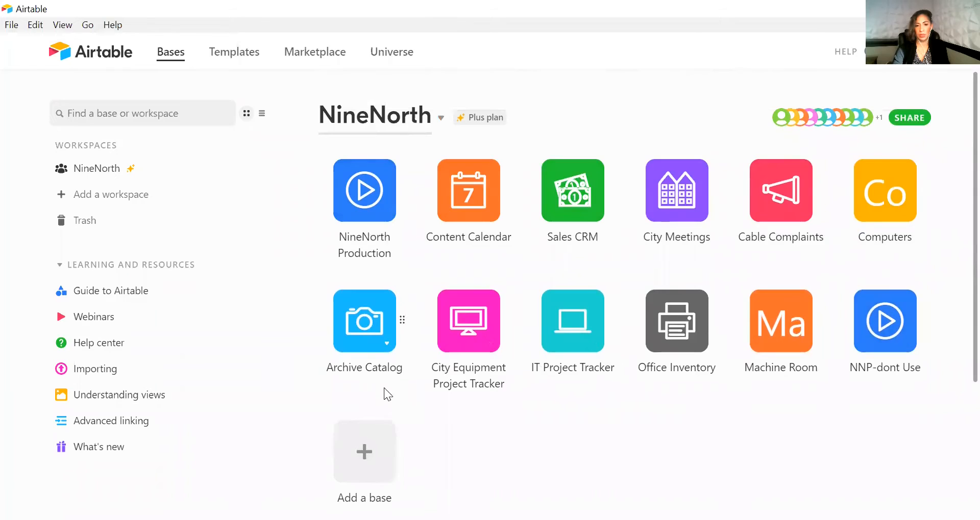
Create a new base from scratch named Snack Orders
{"action": "left_click", "coordinate": [367, 301]}
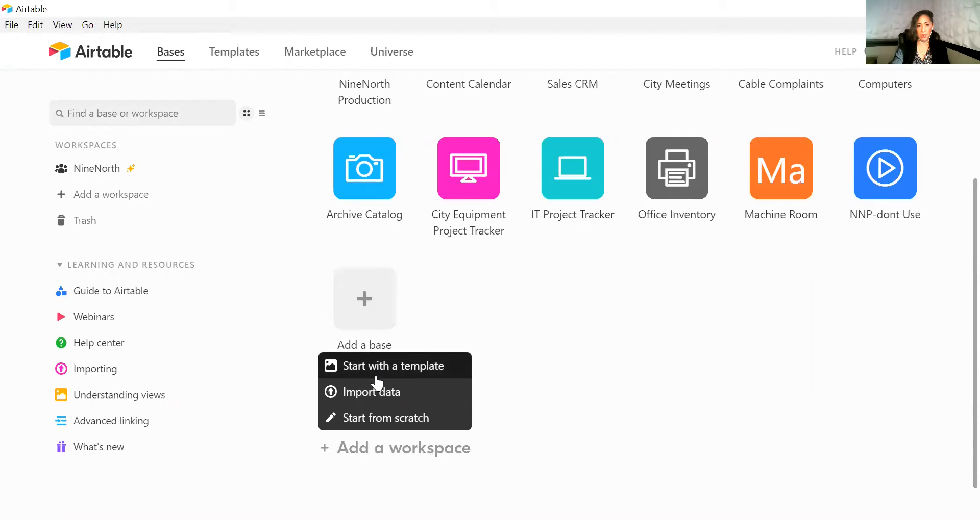
{"action": "left_click", "coordinate": [376, 424]}
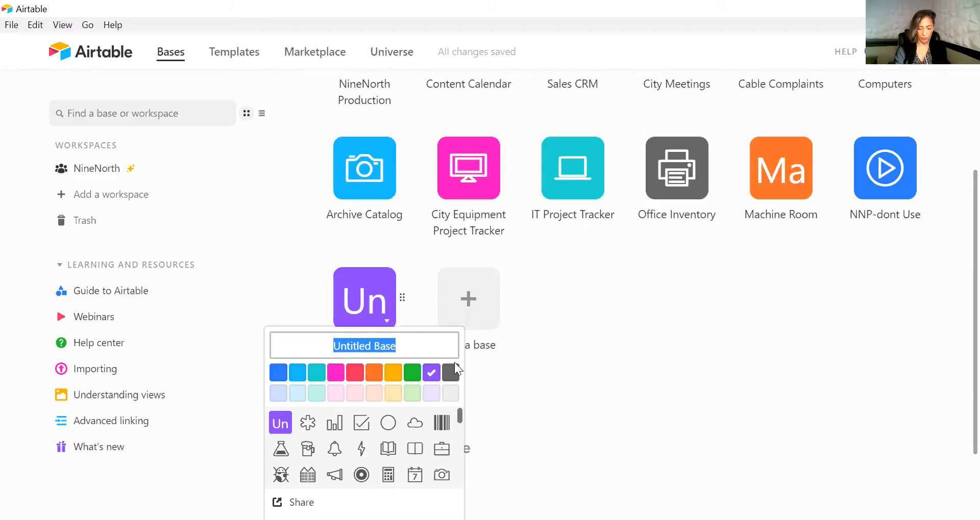
{"action": "type", "text": "S"}
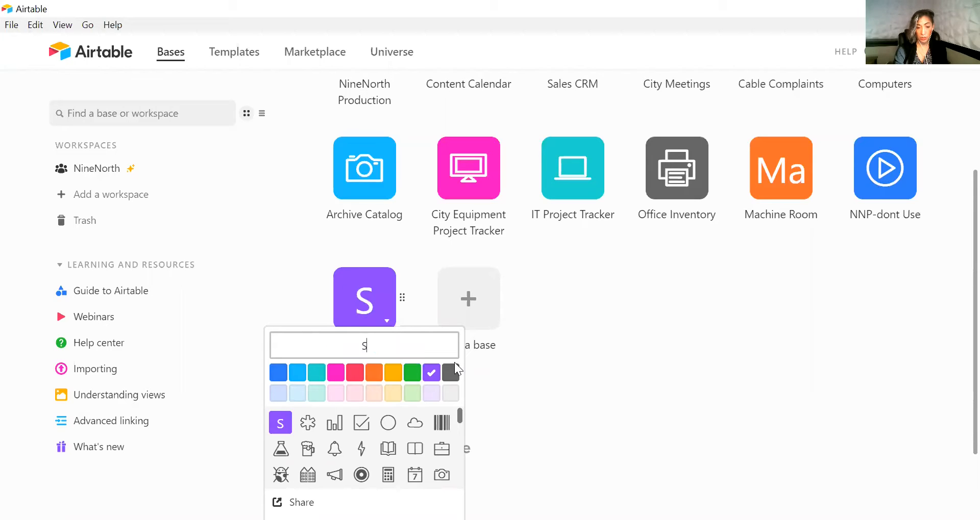
{"action": "type", "text": "nack Orders"}
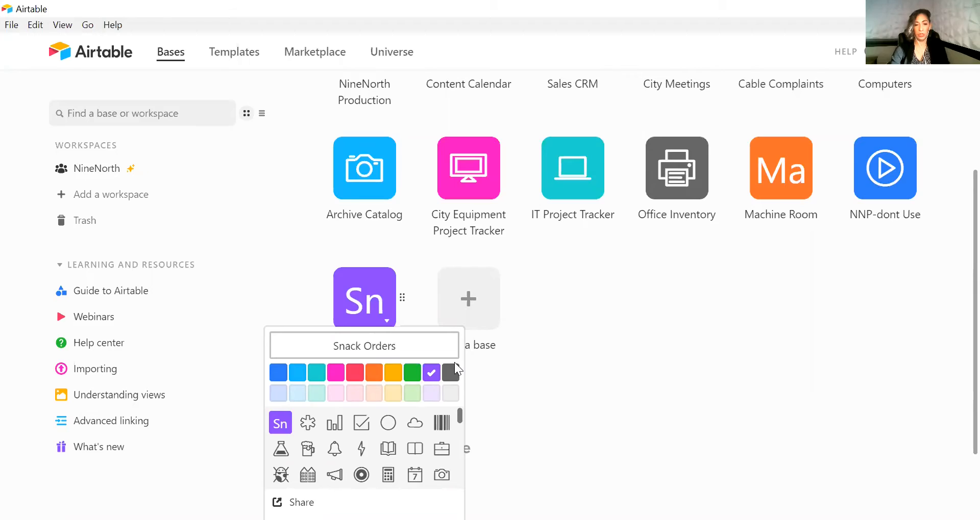
Set the base's colour to red and its icon to the fork and knife
{"action": "left_click", "coordinate": [357, 375]}
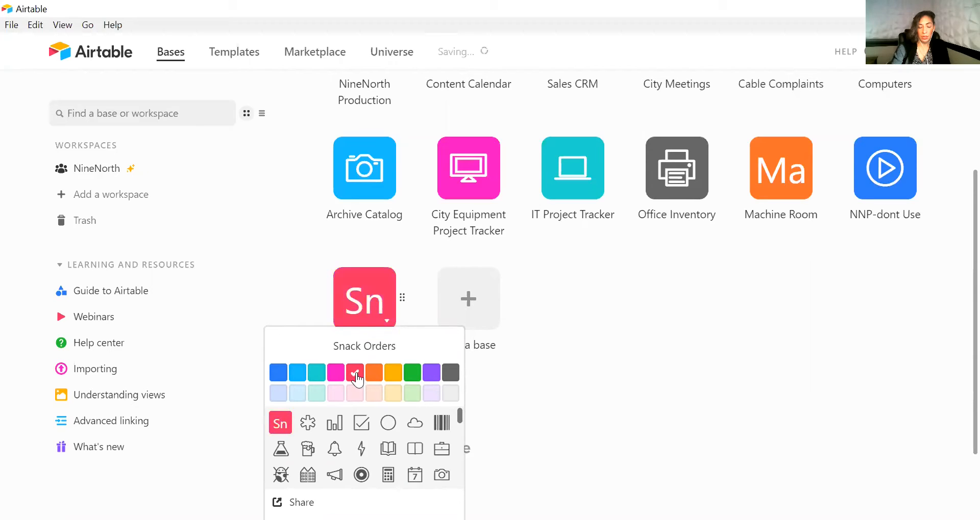
{"action": "scroll", "coordinate": [388, 452], "scroll_direction": "down", "scroll_amount": 2}
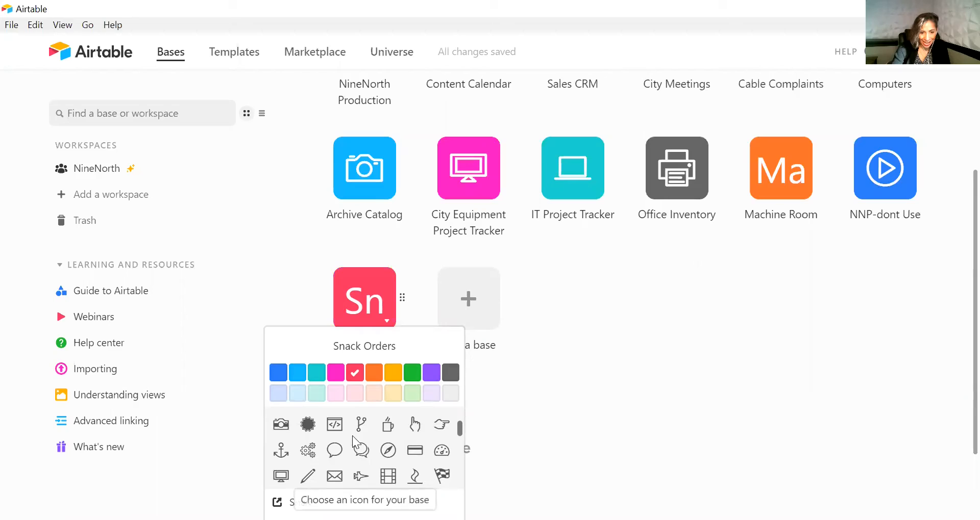
{"action": "scroll", "coordinate": [408, 457], "scroll_direction": "down", "scroll_amount": 2}
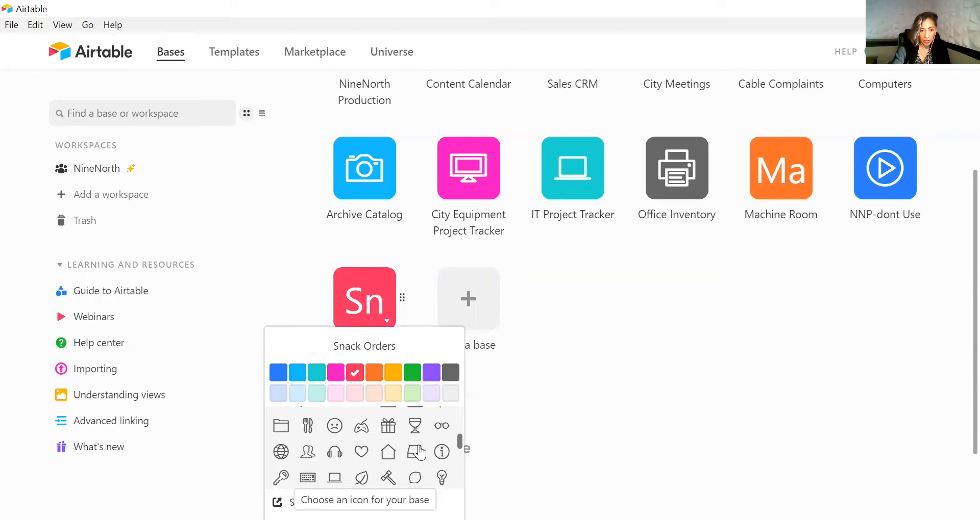
{"action": "left_click", "coordinate": [306, 428]}
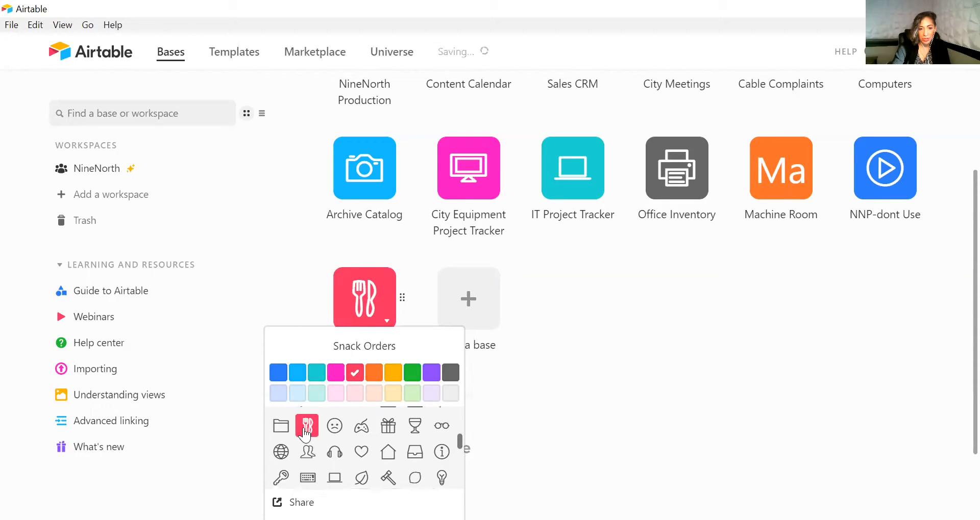
{"action": "scroll", "coordinate": [420, 465], "scroll_direction": "down", "scroll_amount": 2}
{"action": "scroll", "coordinate": [419, 464], "scroll_direction": "up", "scroll_amount": 4}
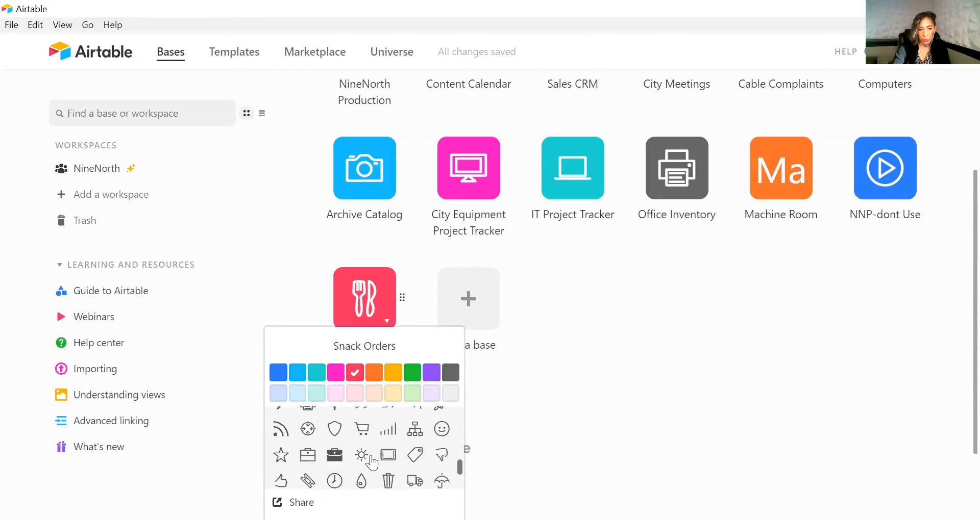
{"action": "scroll", "coordinate": [590, 401], "scroll_direction": "down", "scroll_amount": 1}
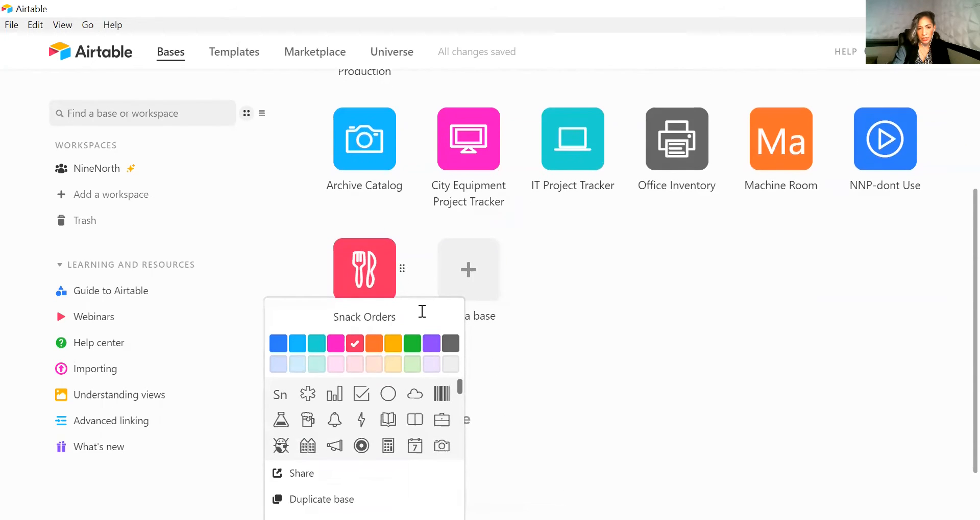
Open the Snack Orders base and rename its primary Name field to Snack Type
{"action": "left_click", "coordinate": [363, 277]}
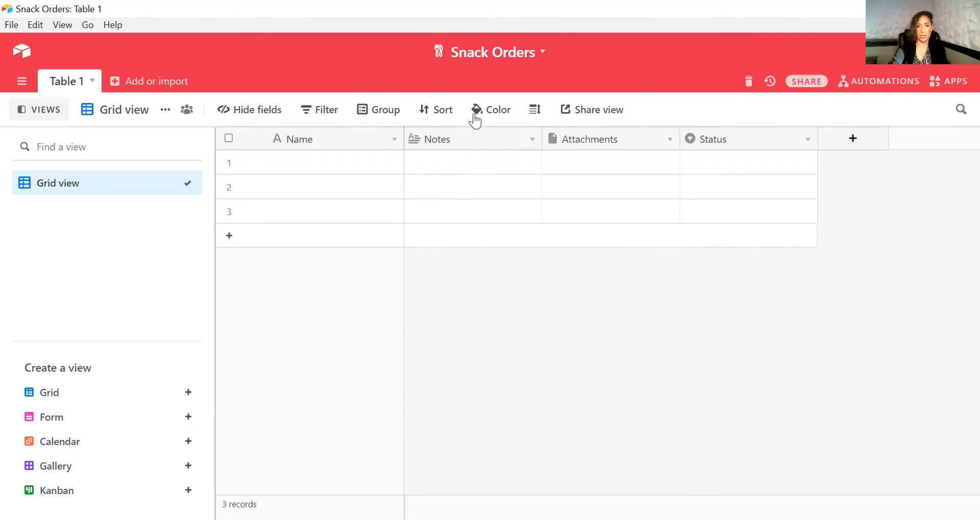
{"action": "double_click", "coordinate": [296, 140]}
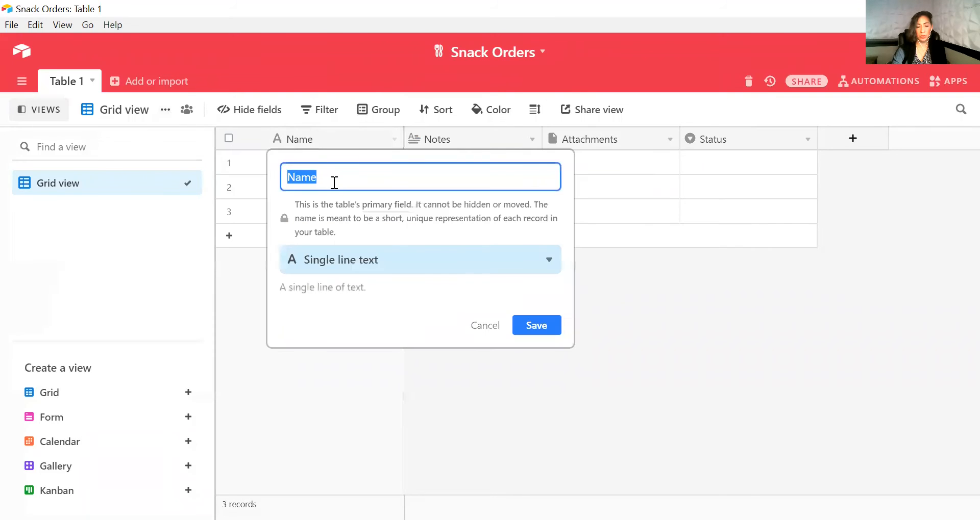
{"action": "type", "text": "Snack Type"}
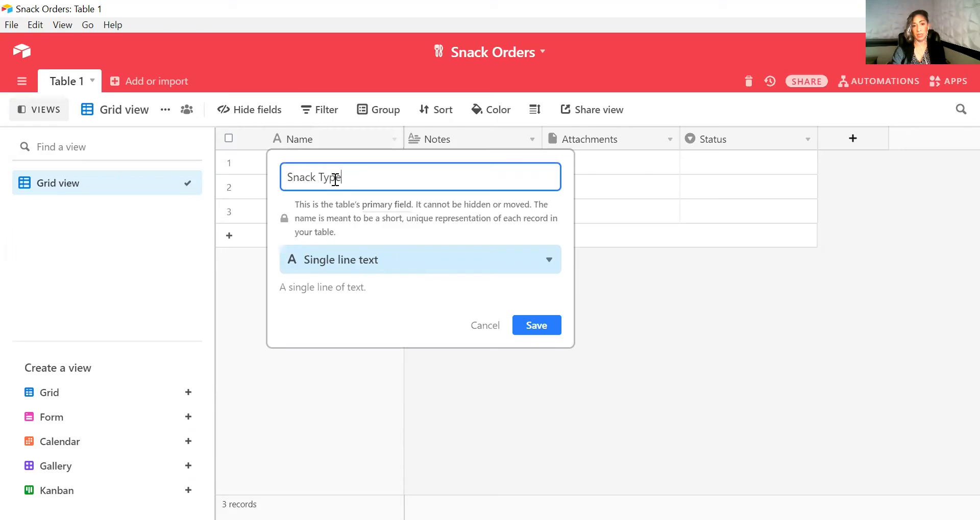
{"action": "left_click", "coordinate": [538, 321]}
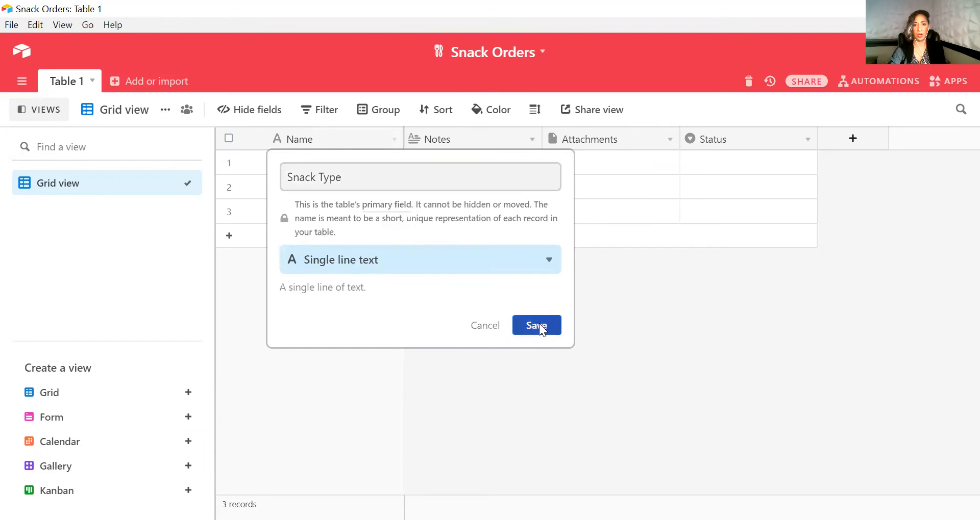
Enter four records in Snack Type: Potato Chips, Snickers, Oranges and Fruit Snacks
{"action": "left_click", "coordinate": [312, 161]}
{"action": "left_click", "coordinate": [306, 168]}
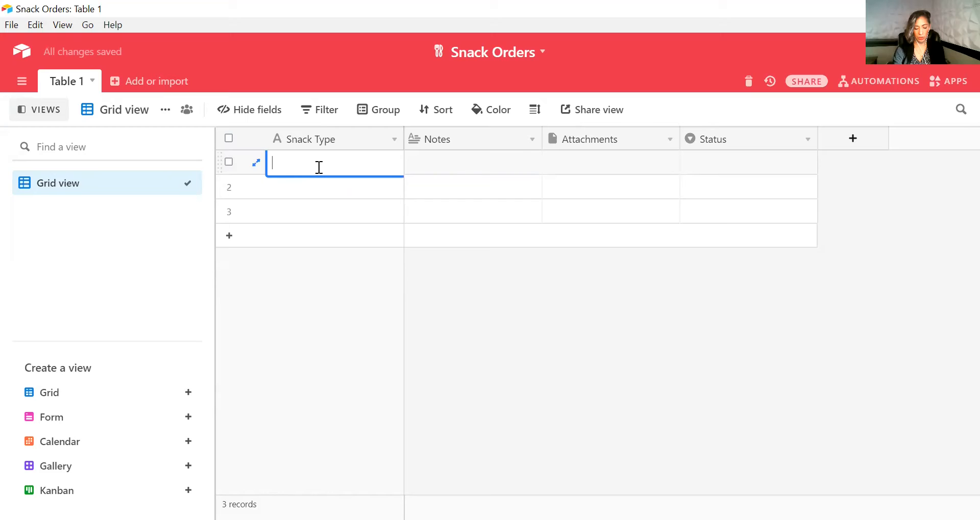
{"action": "type", "text": "Chips"}
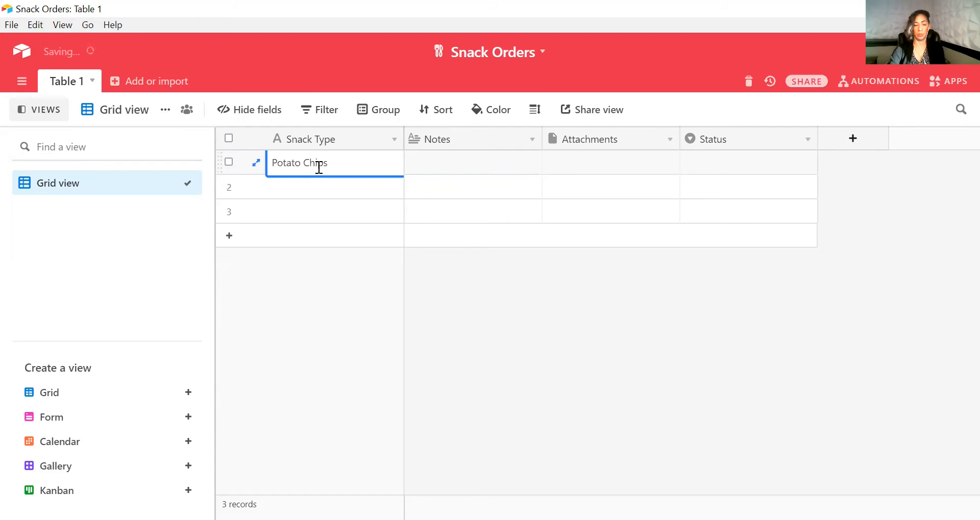
{"action": "left_click", "coordinate": [324, 182]}
{"action": "left_click", "coordinate": [325, 182]}
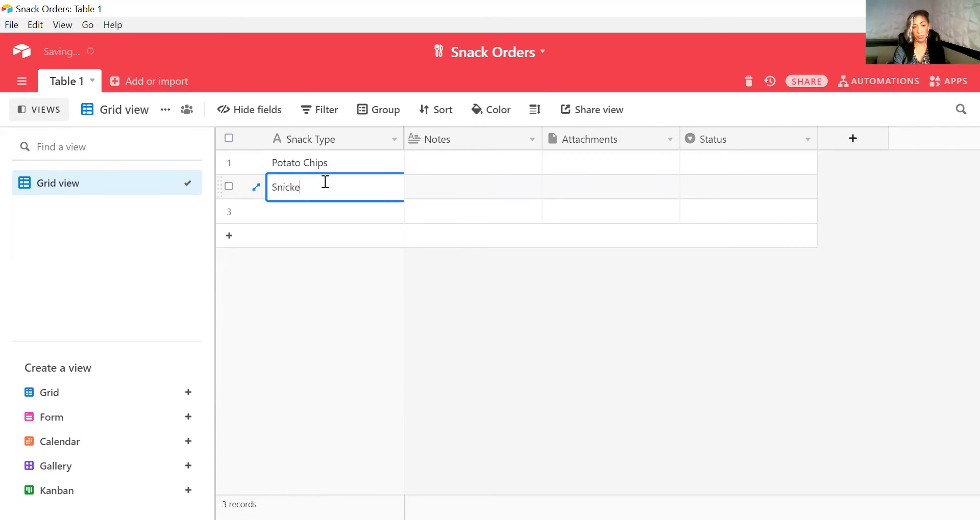
{"action": "type", "text": "Snickers"}
{"action": "left_click", "coordinate": [312, 212]}
{"action": "left_click", "coordinate": [314, 212]}
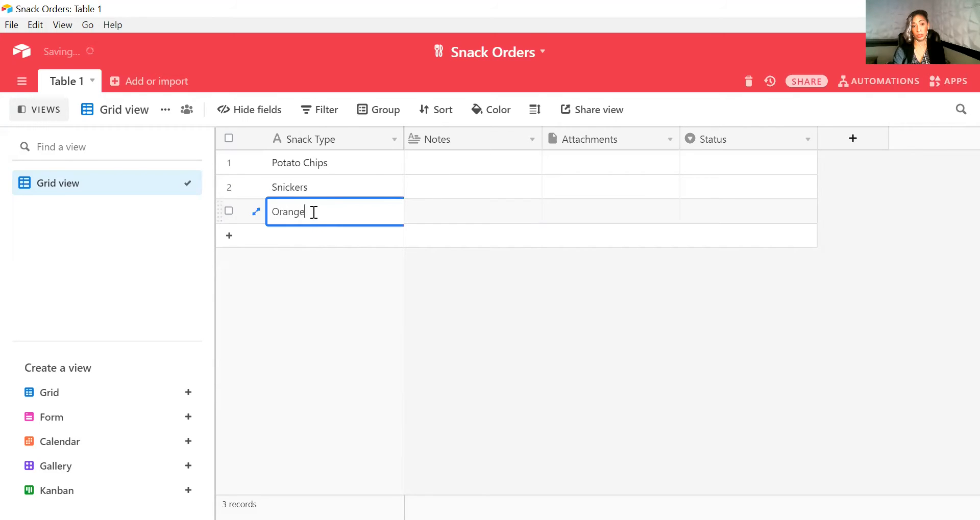
{"action": "type", "text": "Oranges"}
{"action": "left_click", "coordinate": [317, 238]}
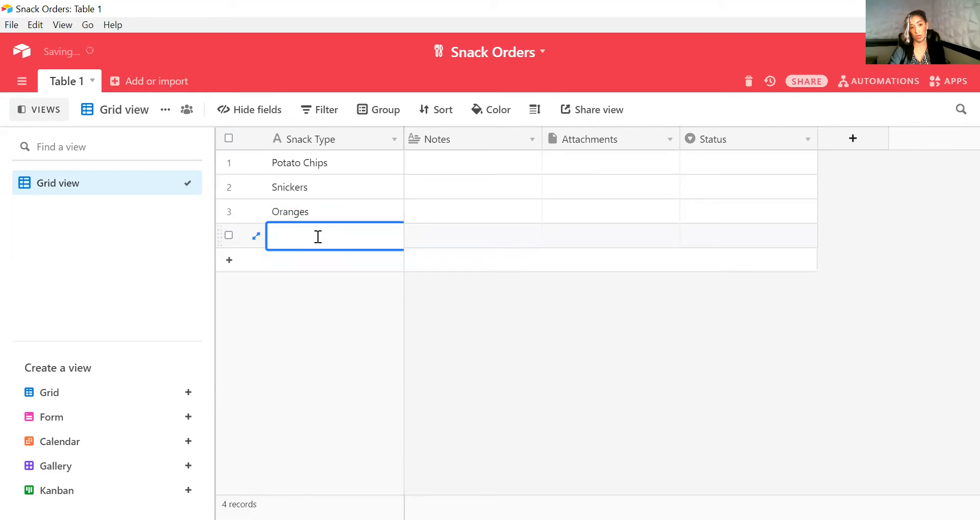
{"action": "type", "text": "Fruit Snacks"}
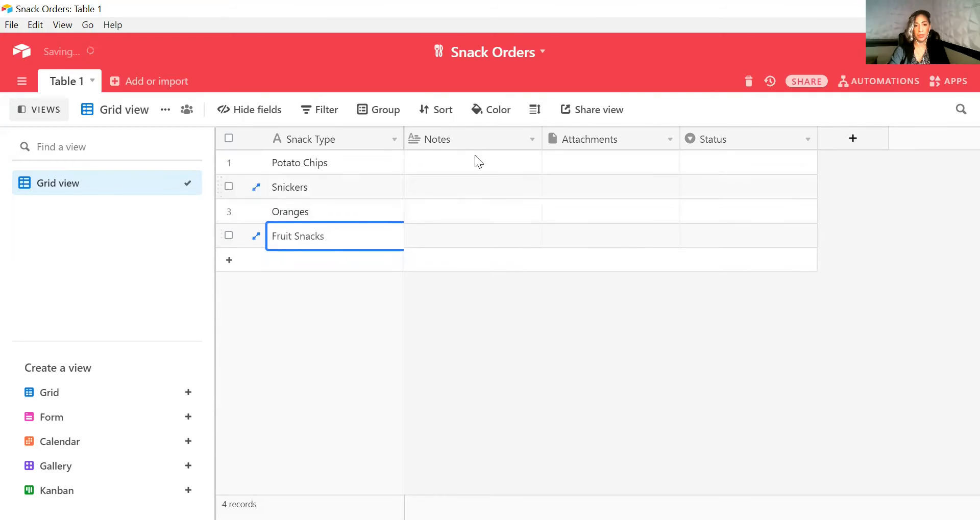
{"action": "left_click", "coordinate": [349, 165]}
{"action": "left_click", "coordinate": [345, 189]}
{"action": "left_click", "coordinate": [338, 219]}
{"action": "left_click", "coordinate": [341, 244]}
{"action": "left_click", "coordinate": [345, 162]}
{"action": "left_click", "coordinate": [336, 189]}
{"action": "left_click", "coordinate": [341, 212]}
{"action": "left_click", "coordinate": [349, 232]}
{"action": "left_click", "coordinate": [349, 163]}
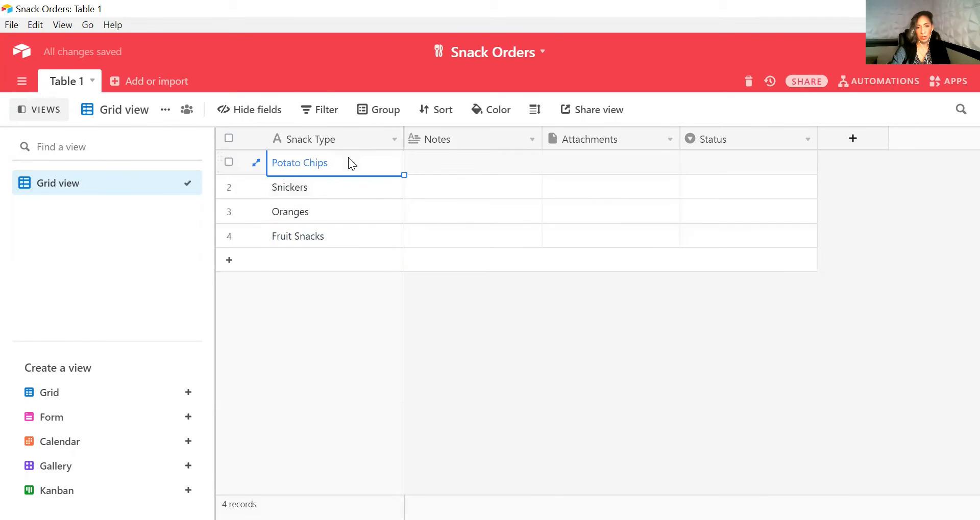
Insert a Checkbox field named Ordered to the right of Snack Type and narrow its column
{"action": "left_click", "coordinate": [404, 135]}
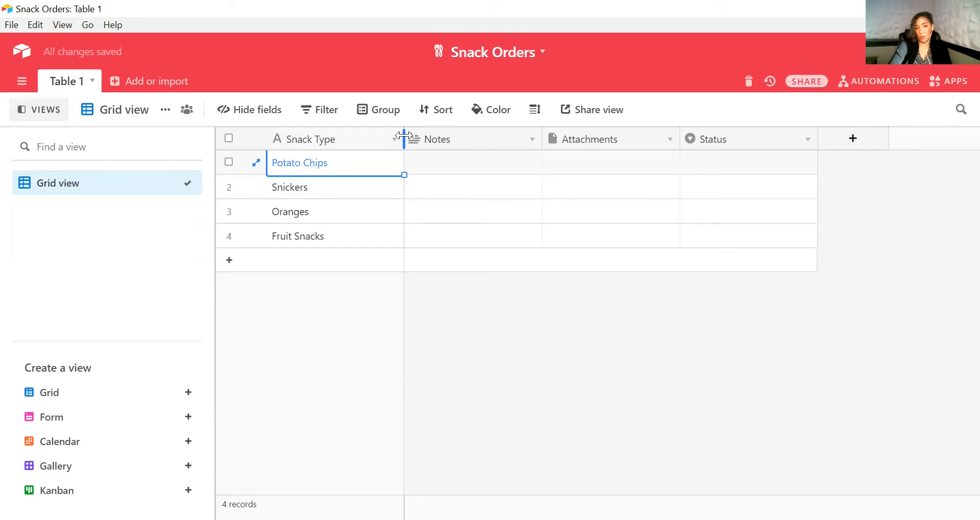
{"action": "left_click", "coordinate": [395, 139]}
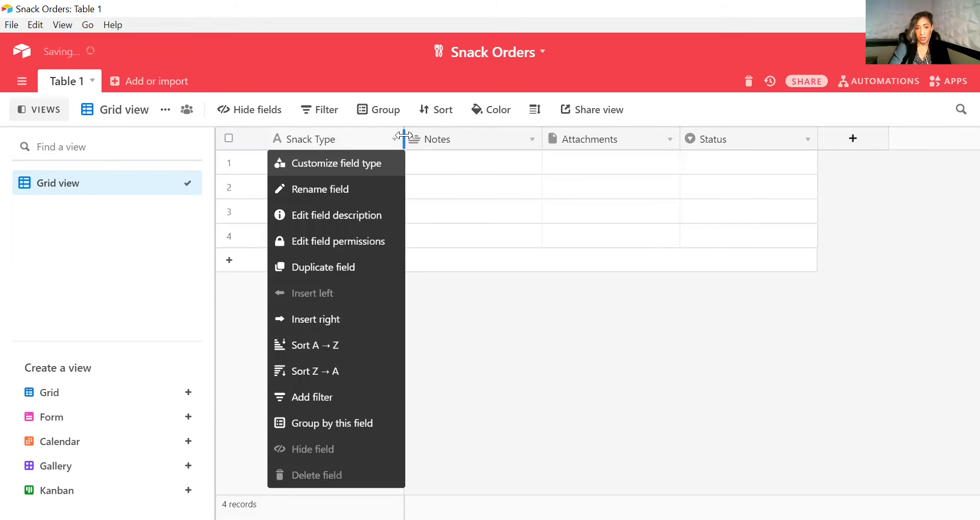
{"action": "left_click", "coordinate": [327, 320]}
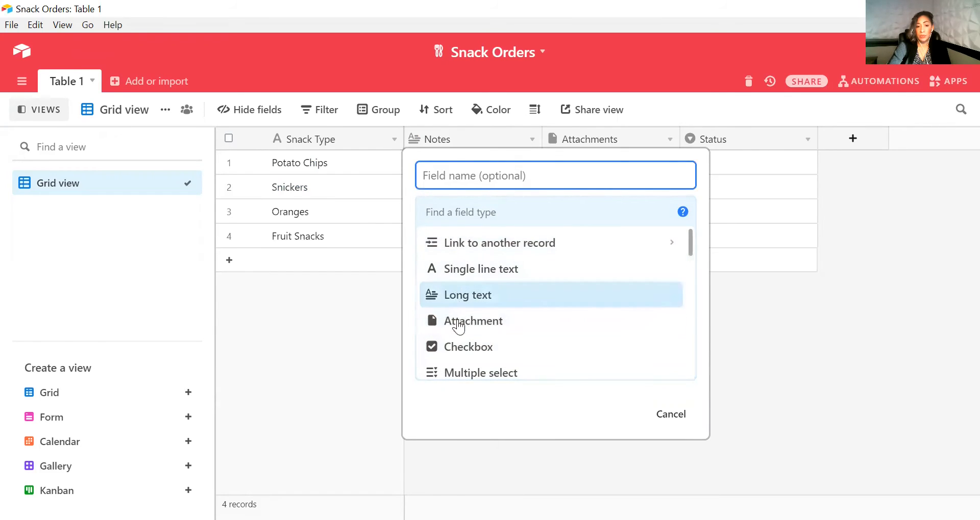
{"action": "left_click", "coordinate": [462, 347]}
{"action": "left_click", "coordinate": [458, 177]}
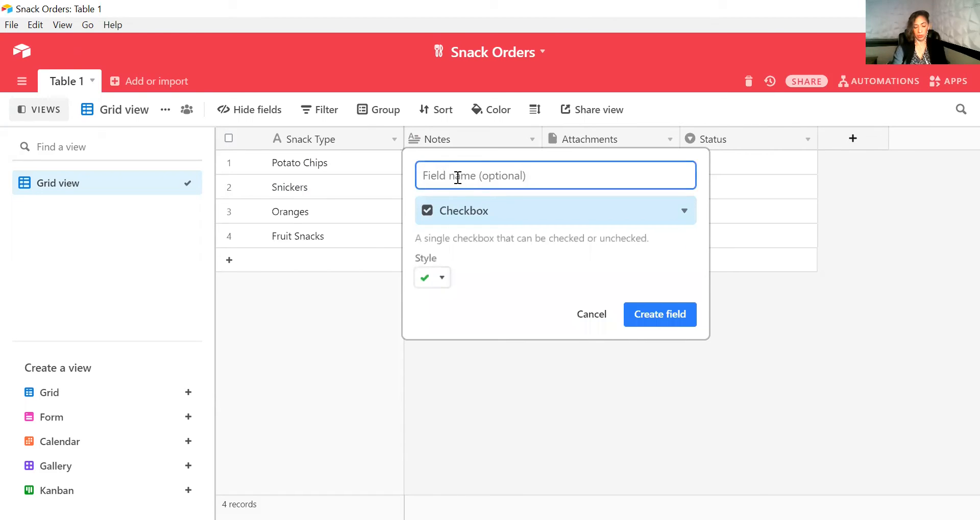
{"action": "type", "text": "Order"}
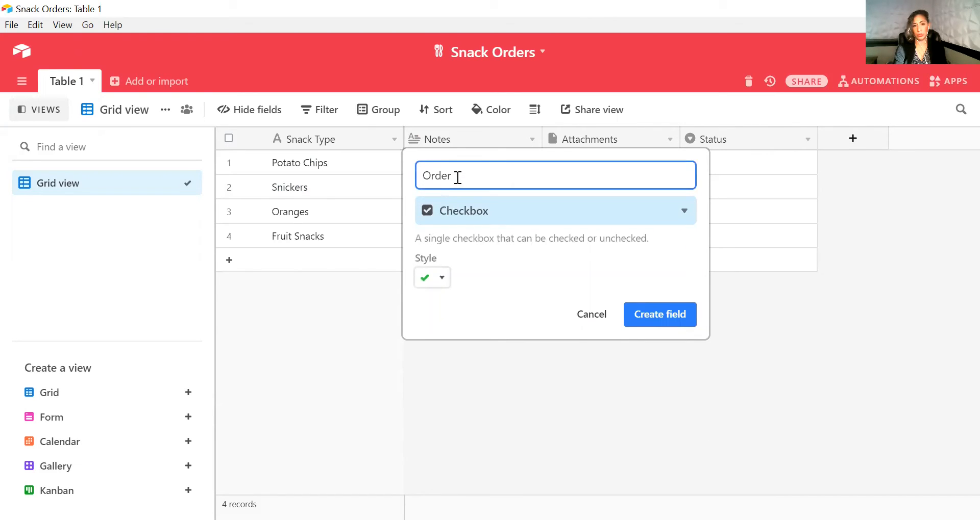
{"action": "type", "text": "ed"}
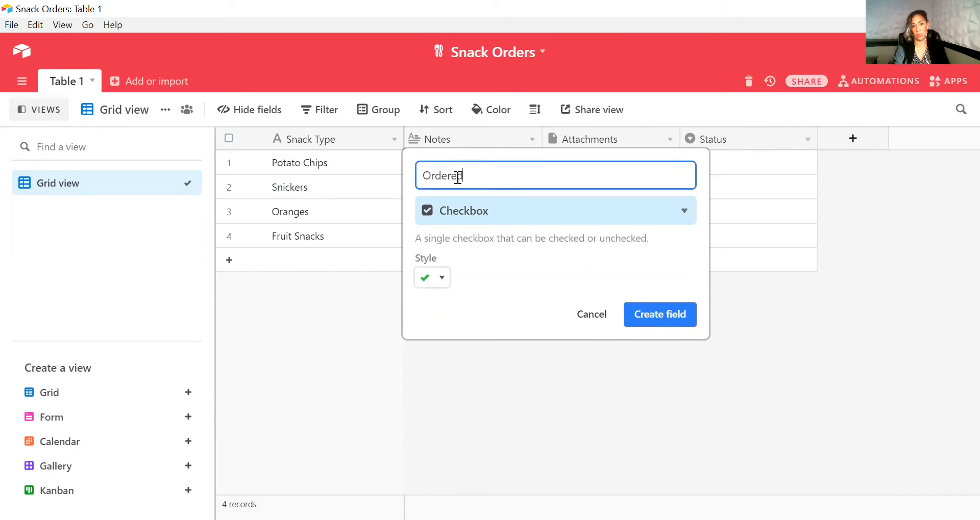
{"action": "left_click", "coordinate": [644, 314]}
{"action": "left_click_drag", "start_coordinate": [541, 139], "coordinate": [491, 139]}
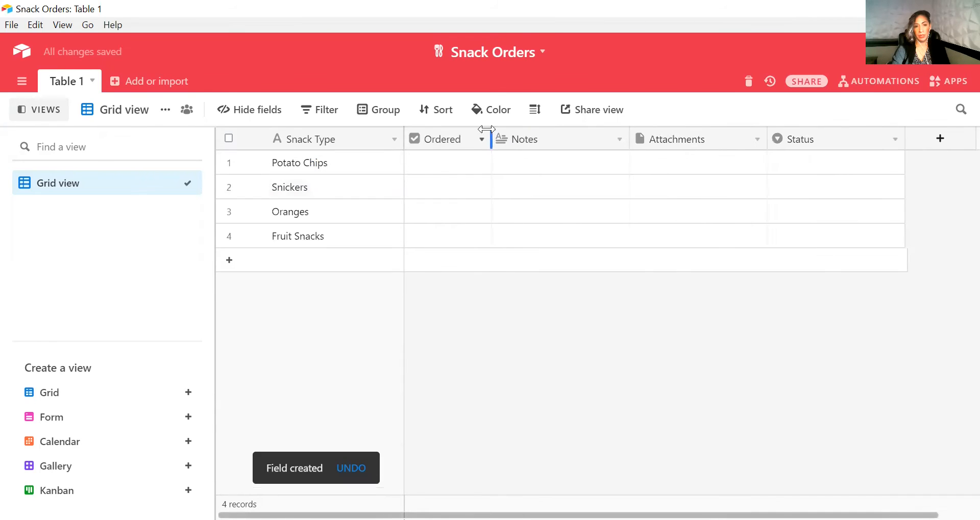
Tick the Ordered checkbox for Potato Chips
{"action": "left_click", "coordinate": [447, 163]}
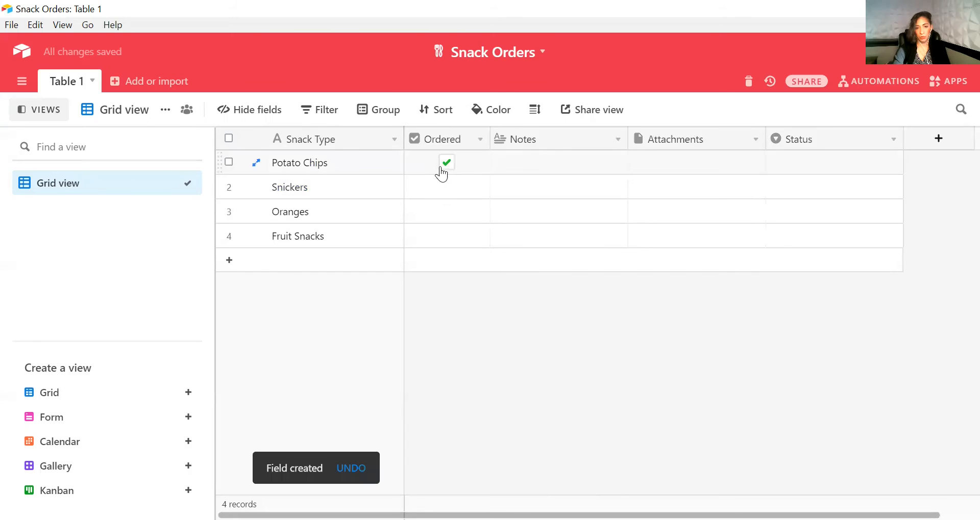
{"action": "left_click", "coordinate": [477, 139]}
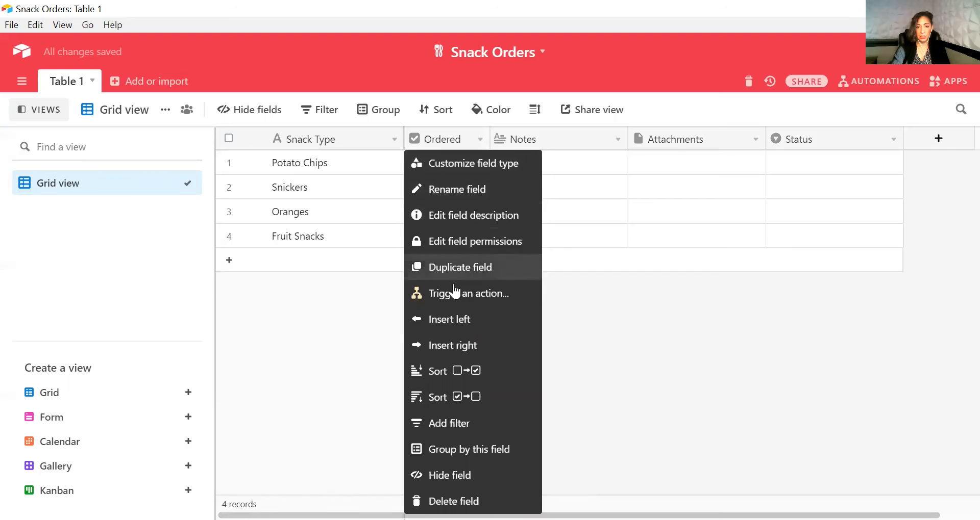
{"action": "left_click", "coordinate": [610, 315]}
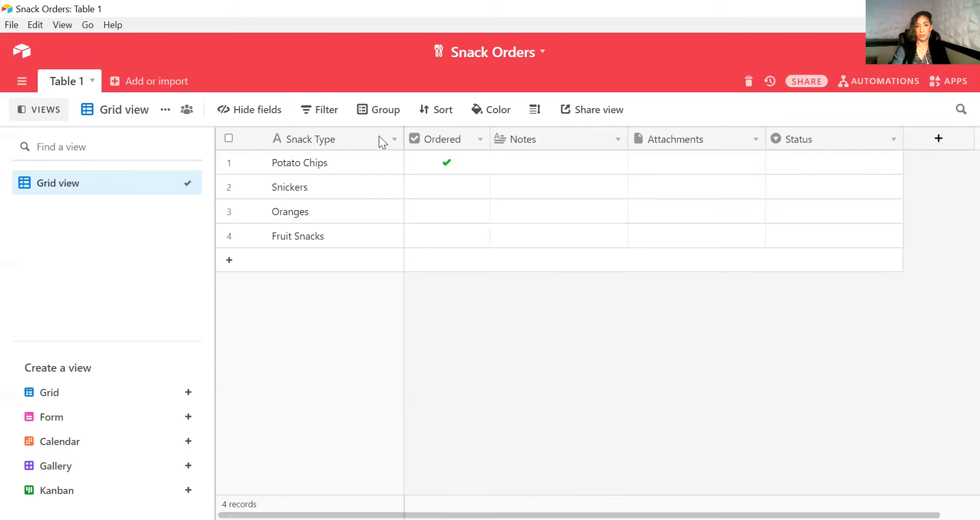
{"action": "left_click", "coordinate": [480, 139]}
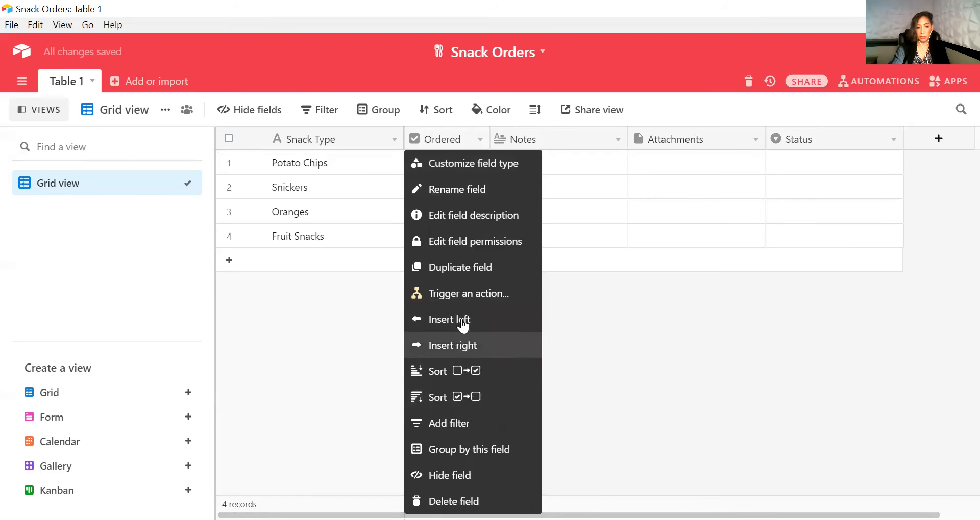
{"action": "left_click", "coordinate": [467, 352]}
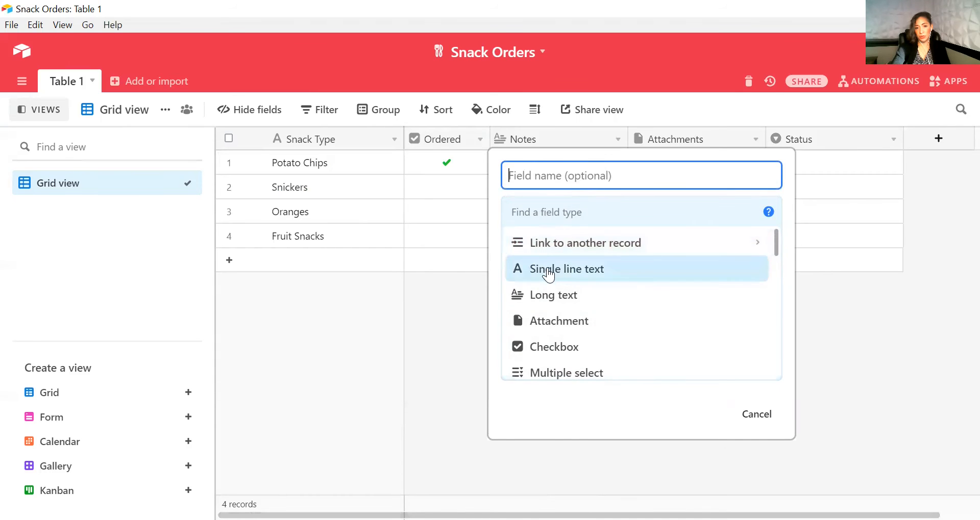
{"action": "scroll", "coordinate": [549, 263], "scroll_direction": "down", "scroll_amount": 1}
{"action": "scroll", "coordinate": [551, 264], "scroll_direction": "down", "scroll_amount": 10}
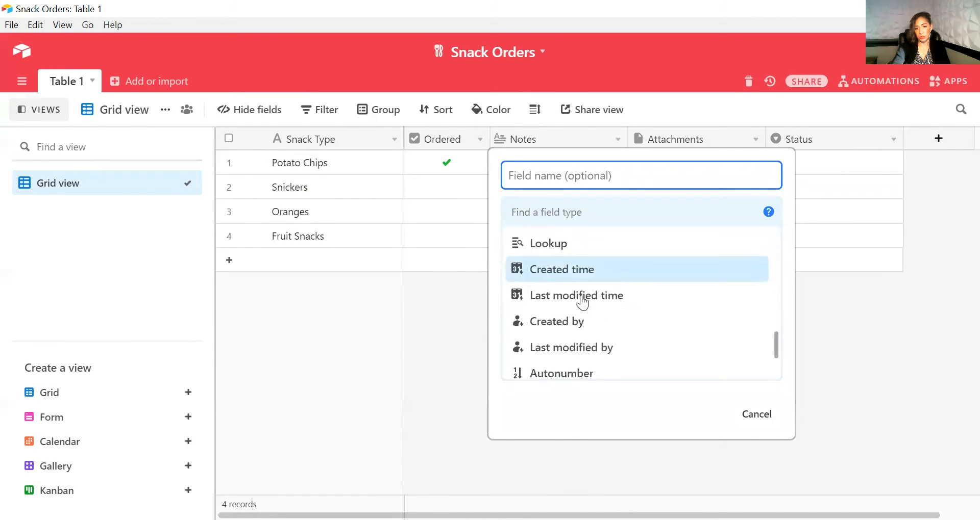
{"action": "scroll", "coordinate": [583, 310], "scroll_direction": "up", "scroll_amount": 10}
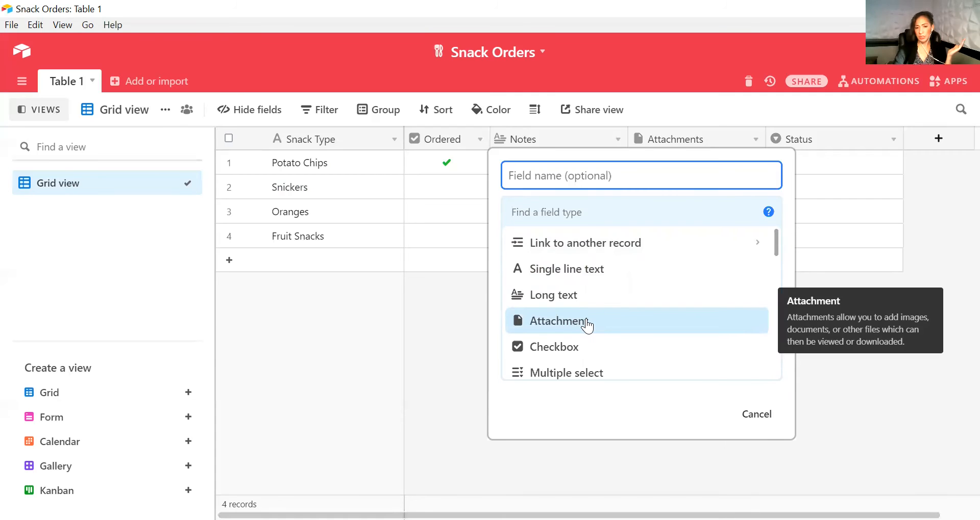
{"action": "scroll", "coordinate": [586, 321], "scroll_direction": "down", "scroll_amount": 3}
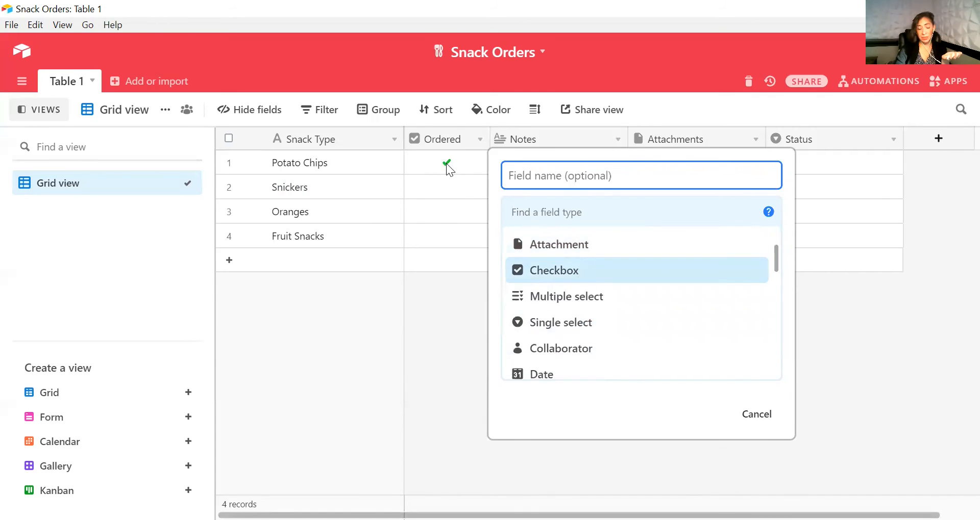
{"action": "key", "text": "Escape"}
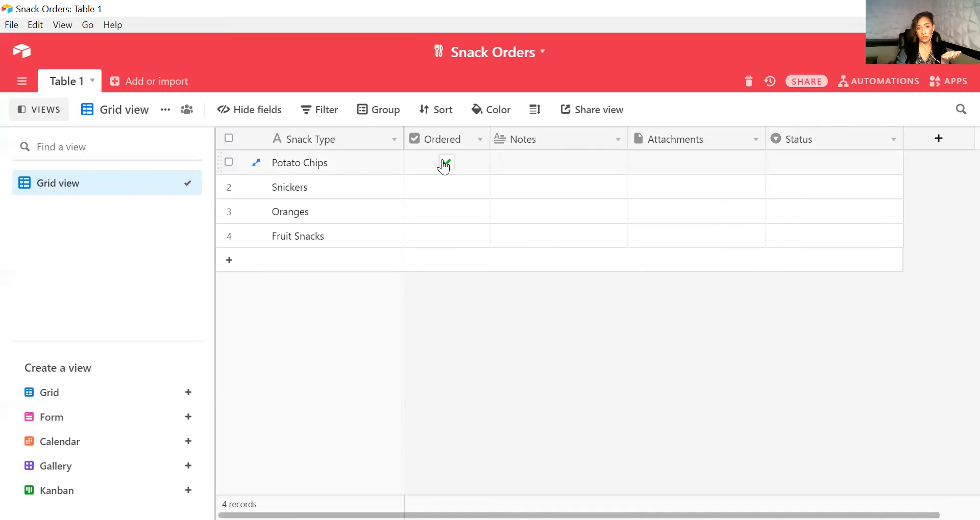
Open the Notes field's settings and browse the available field types, leaving the field unchanged
{"action": "right_click", "coordinate": [486, 134]}
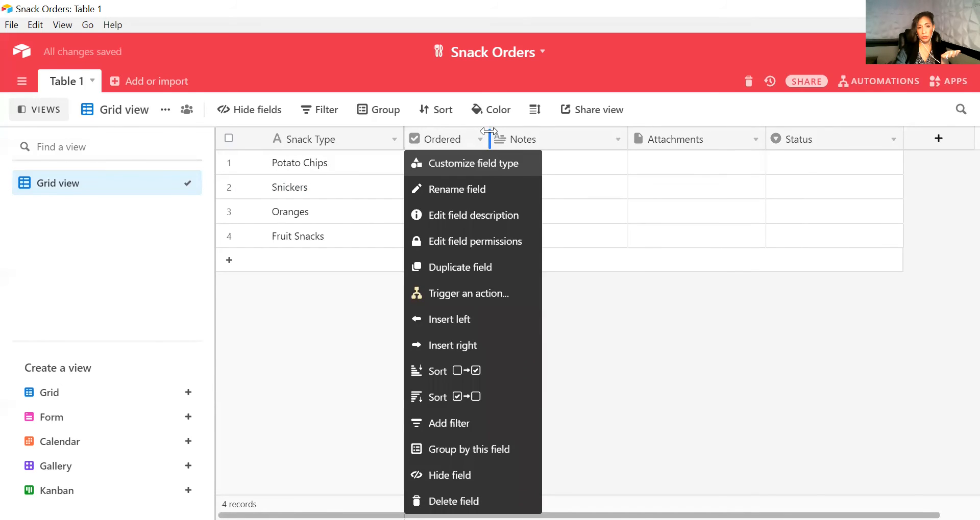
{"action": "left_click", "coordinate": [579, 169]}
{"action": "left_click", "coordinate": [617, 142]}
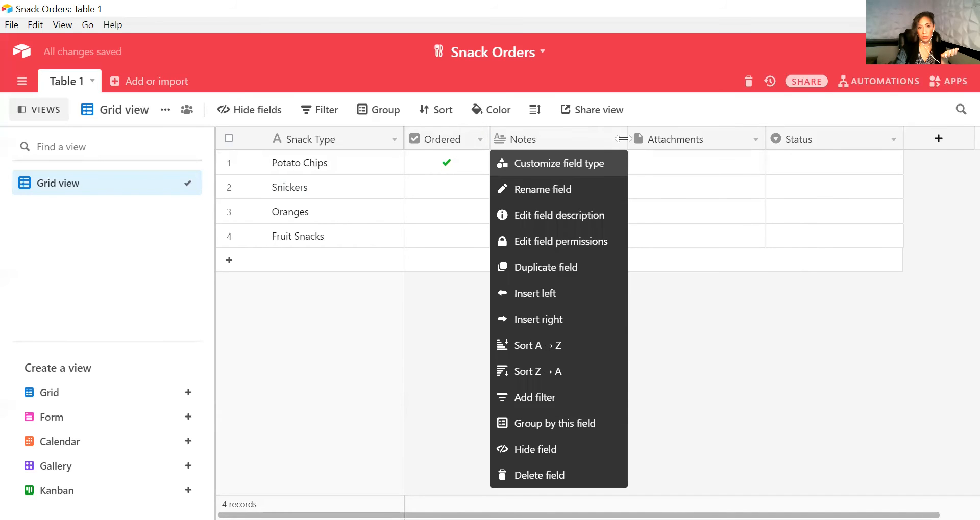
{"action": "left_click", "coordinate": [516, 132]}
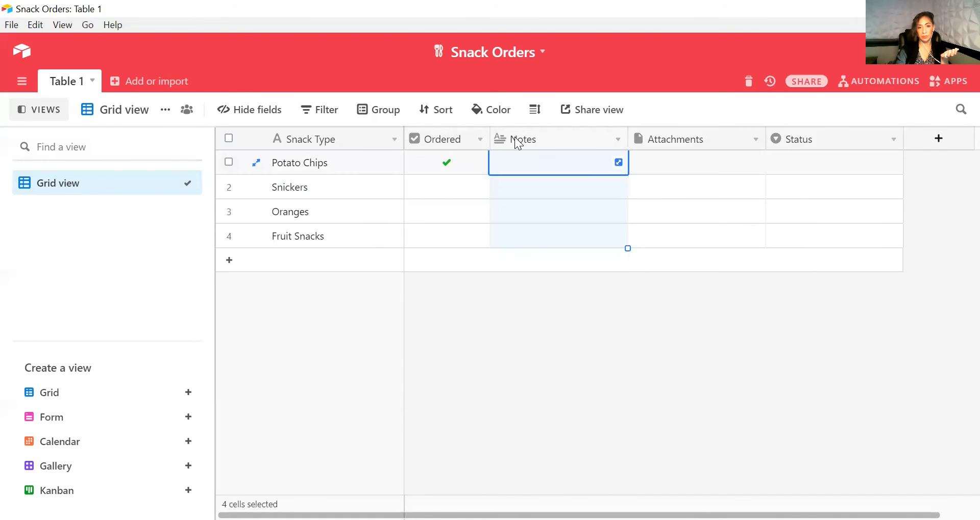
{"action": "double_click", "coordinate": [517, 141]}
{"action": "left_click", "coordinate": [735, 217]}
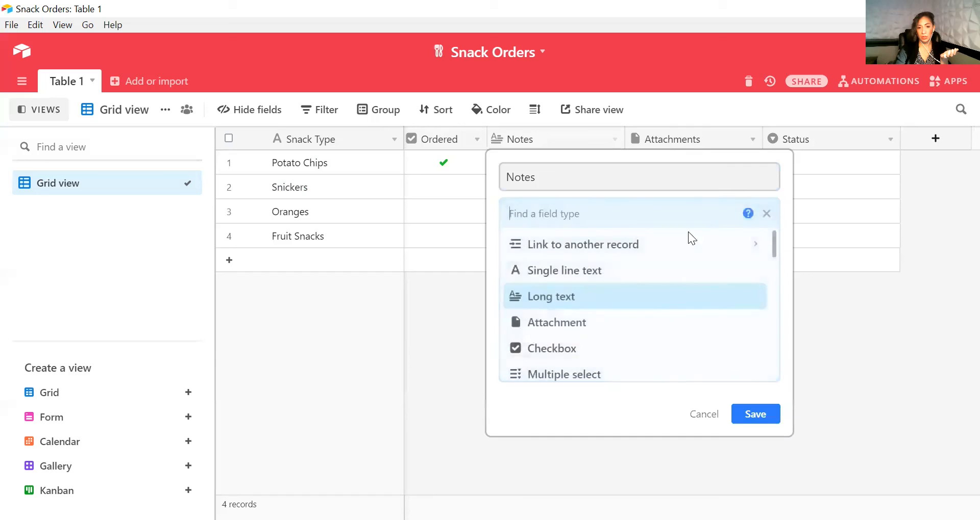
{"action": "scroll", "coordinate": [575, 337], "scroll_direction": "down", "scroll_amount": 2}
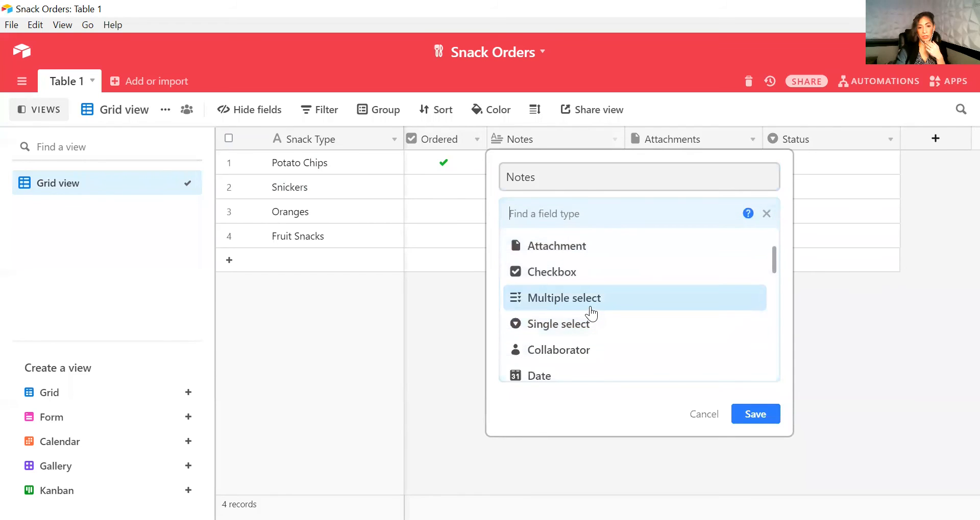
{"action": "mouse_move", "coordinate": [591, 313]}
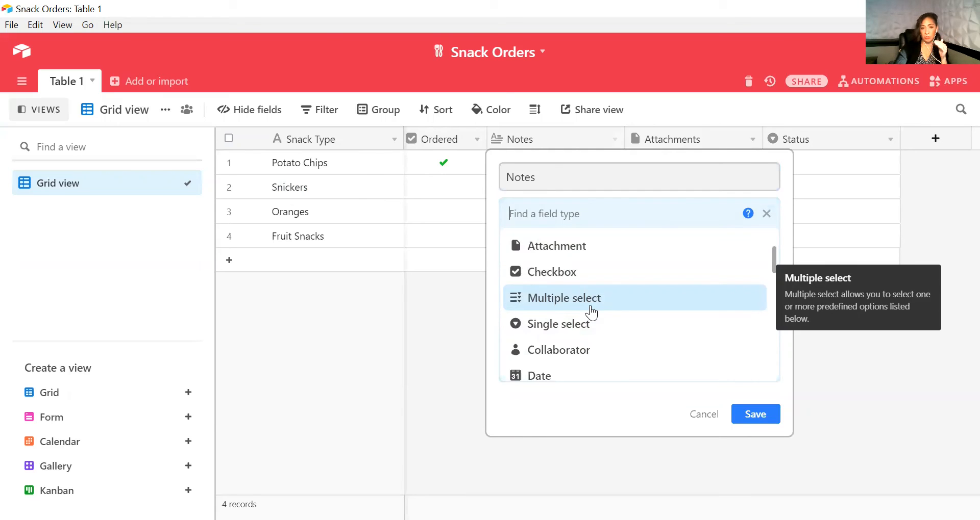
{"action": "scroll", "coordinate": [589, 285], "scroll_direction": "down", "scroll_amount": 3}
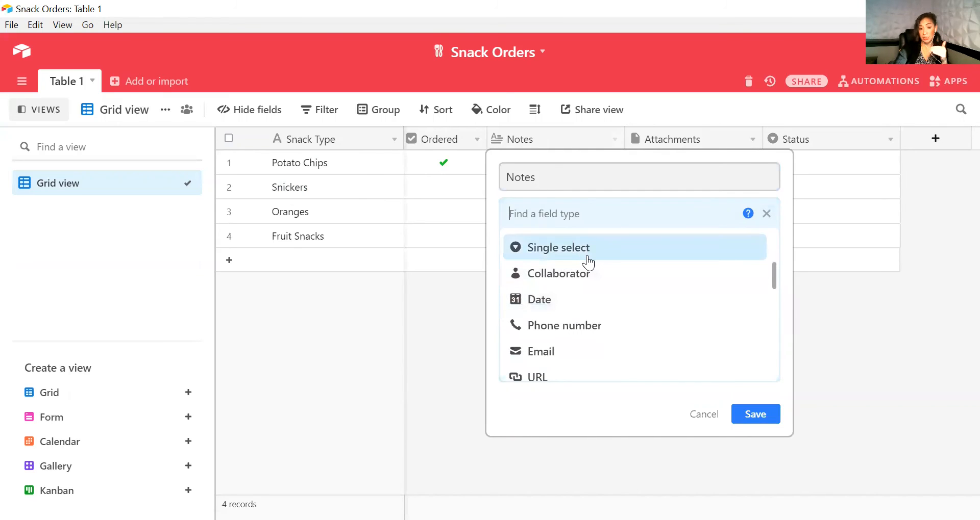
{"action": "mouse_move", "coordinate": [588, 263]}
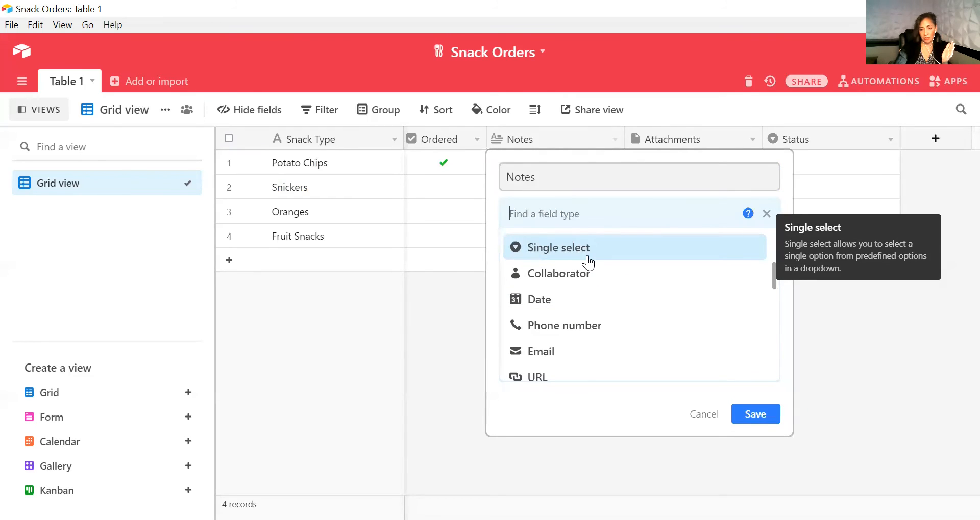
{"action": "scroll", "coordinate": [605, 265], "scroll_direction": "down", "scroll_amount": 2}
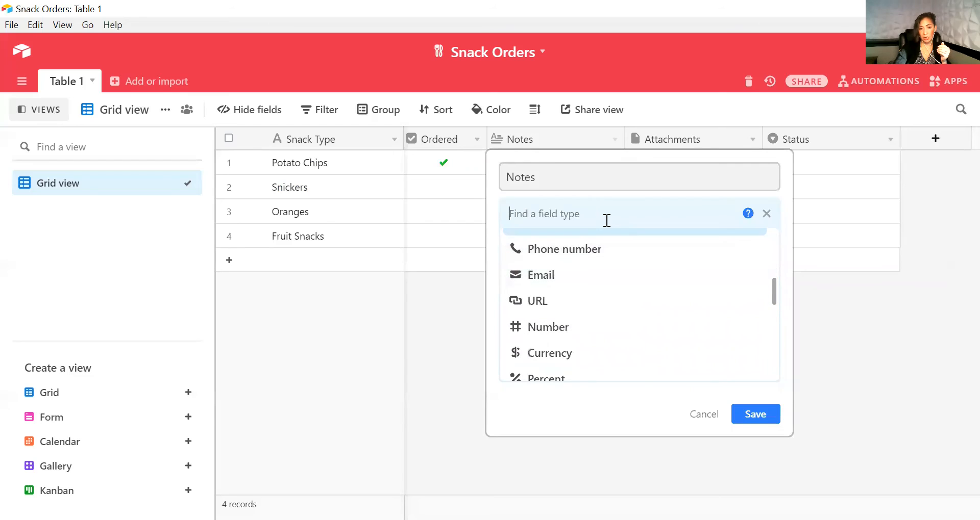
{"action": "scroll", "coordinate": [584, 276], "scroll_direction": "up", "scroll_amount": 2}
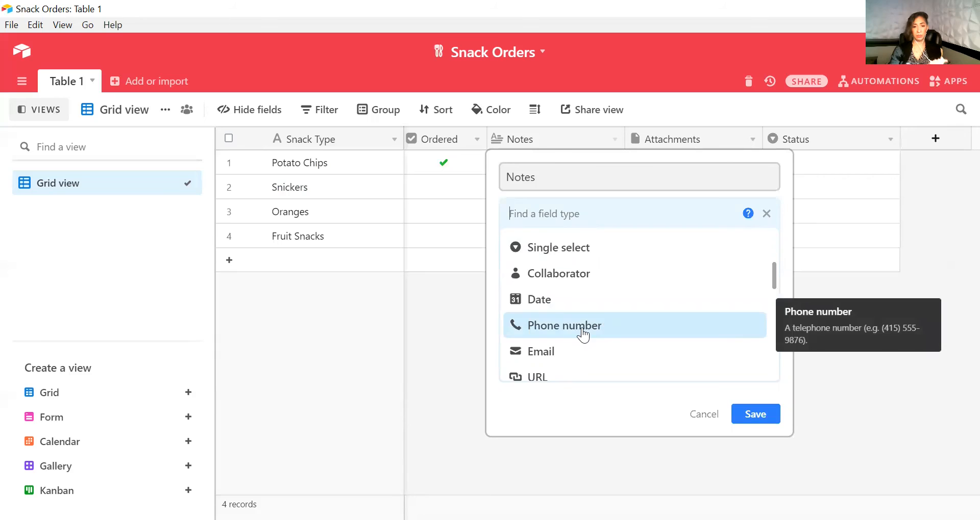
{"action": "scroll", "coordinate": [587, 327], "scroll_direction": "down", "scroll_amount": 2}
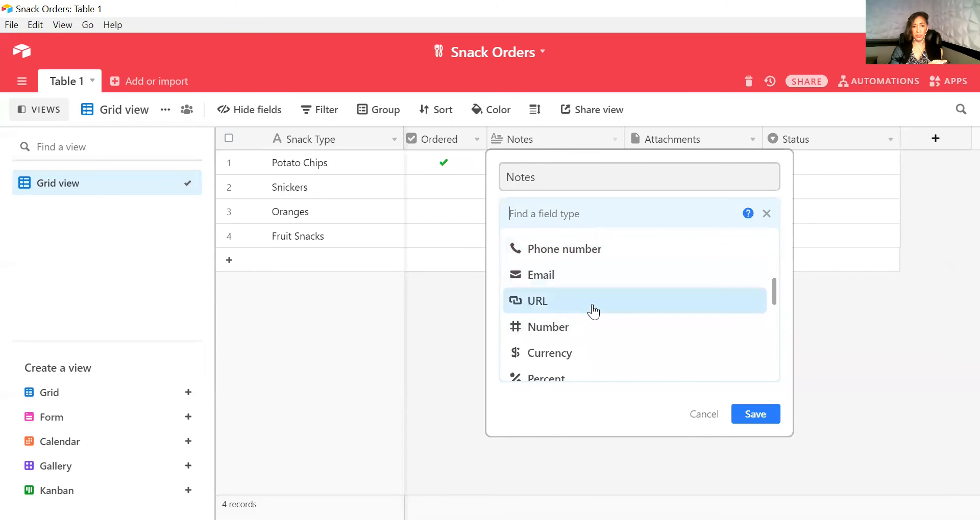
{"action": "scroll", "coordinate": [595, 308], "scroll_direction": "down", "scroll_amount": 2}
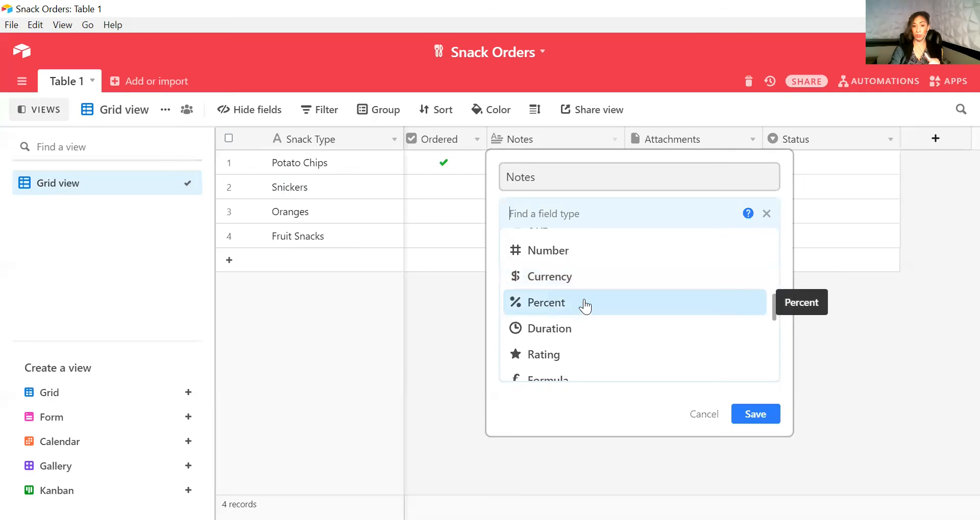
{"action": "scroll", "coordinate": [585, 305], "scroll_direction": "down", "scroll_amount": 2}
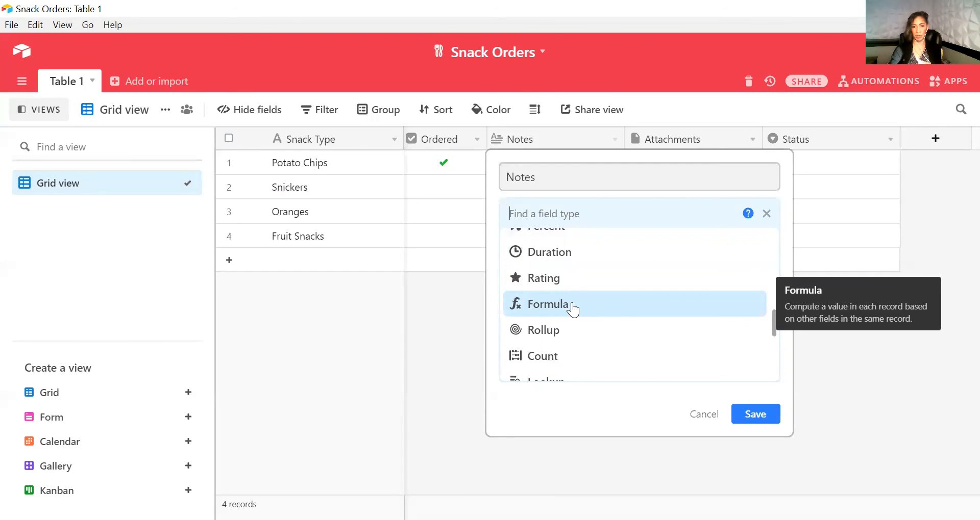
{"action": "scroll", "coordinate": [574, 308], "scroll_direction": "down", "scroll_amount": 2}
{"action": "scroll", "coordinate": [576, 304], "scroll_direction": "down", "scroll_amount": 3}
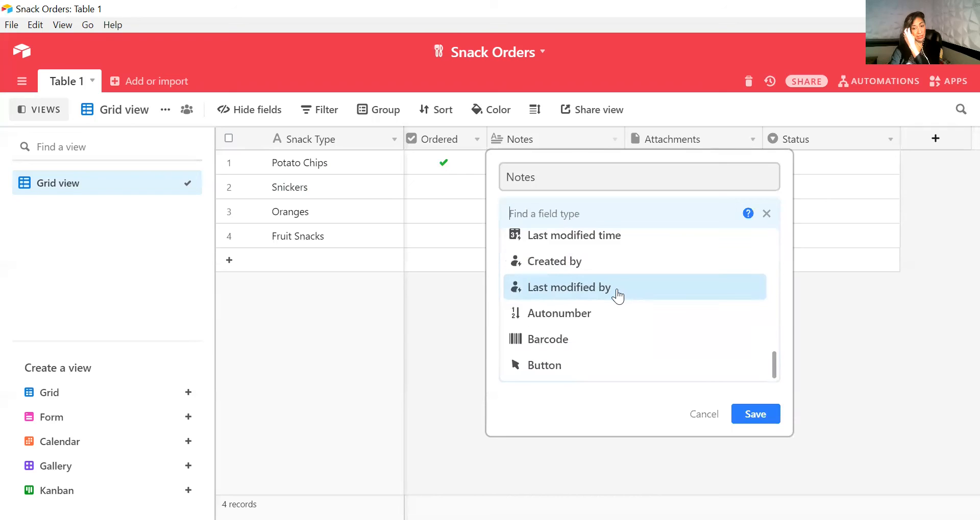
{"action": "mouse_move", "coordinate": [618, 296]}
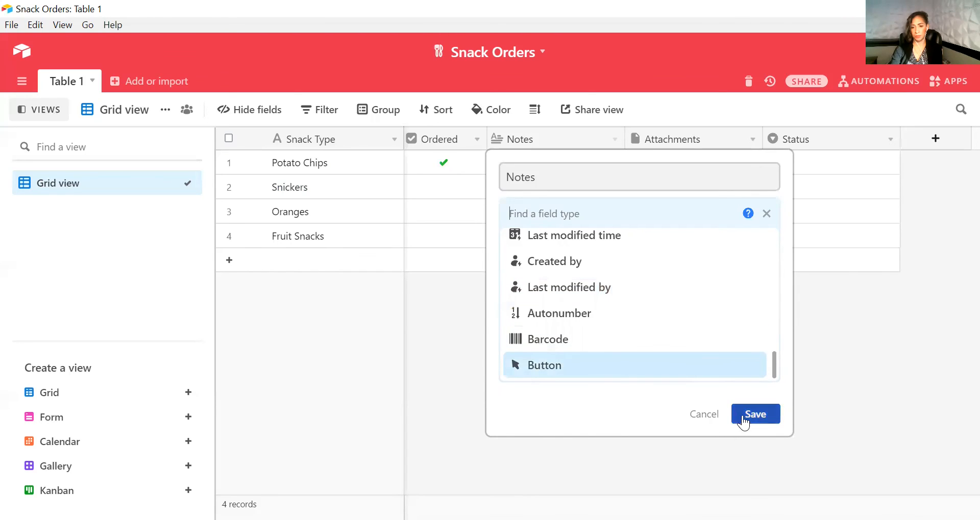
{"action": "left_click", "coordinate": [704, 419]}
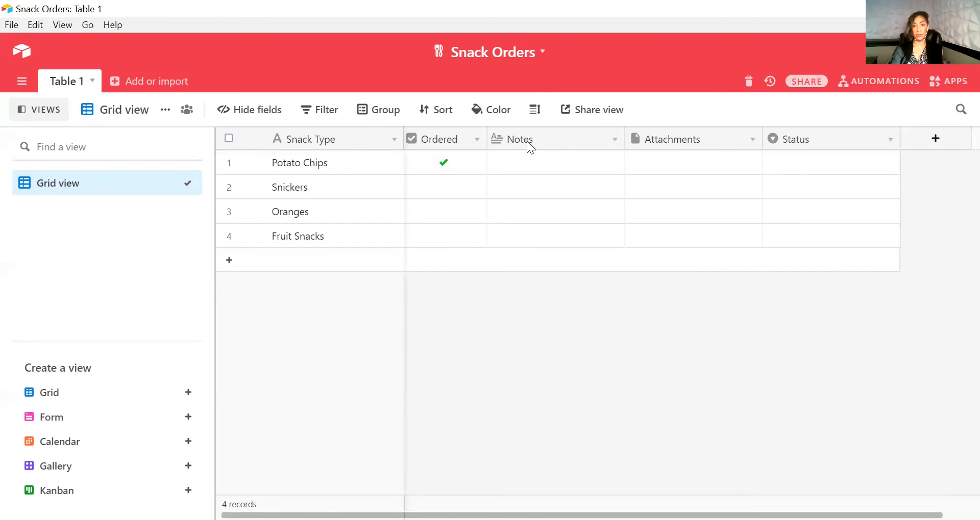
Enter the note "i like potato chips, yum" in the Notes cell for Potato Chips
{"action": "left_click", "coordinate": [534, 166]}
{"action": "left_click", "coordinate": [534, 166]}
{"action": "type", "text": "like"}
{"action": "key", "text": "BackSpace"}
{"action": "key", "text": "BackSpace"}
{"action": "key", "text": "BackSpace"}
{"action": "key", "text": "BackSpace"}
{"action": "type", "text": "i like"}
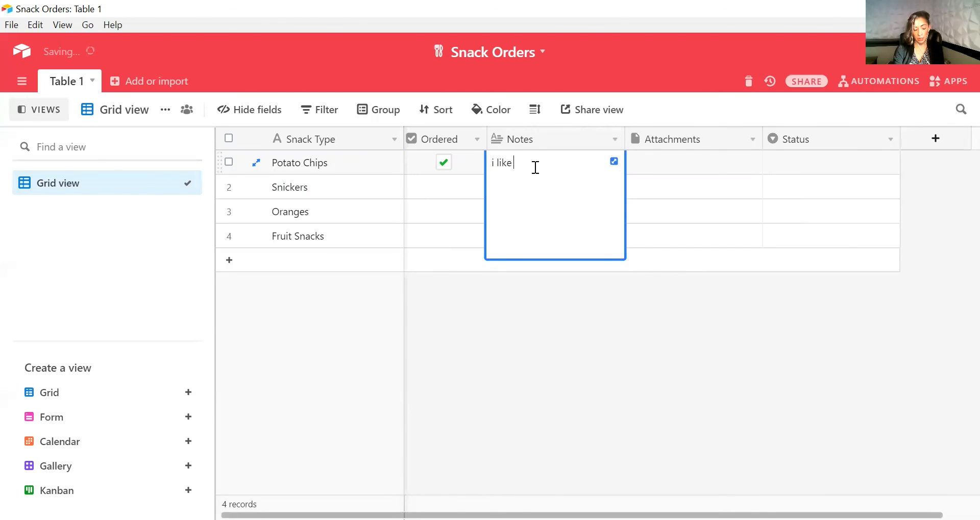
{"action": "type", "text": " potato chips"}
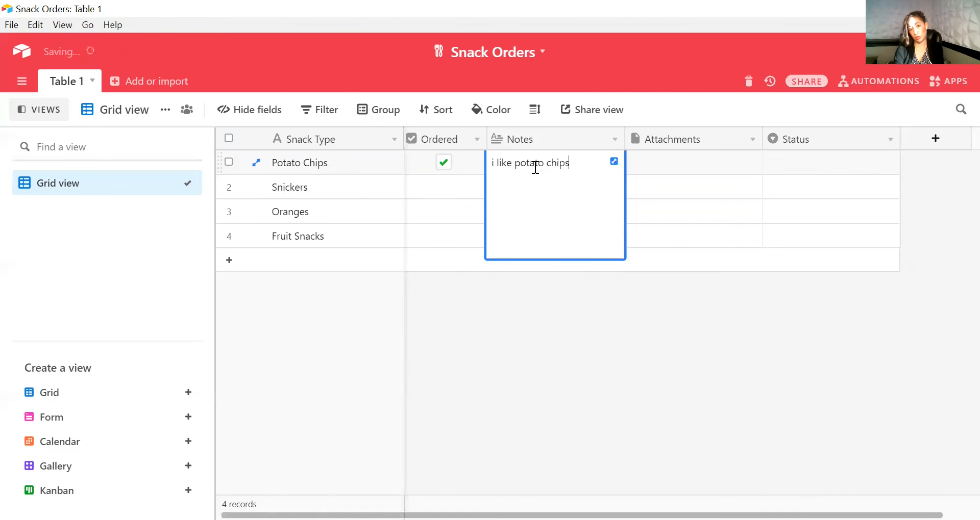
{"action": "type", "text": ", yum"}
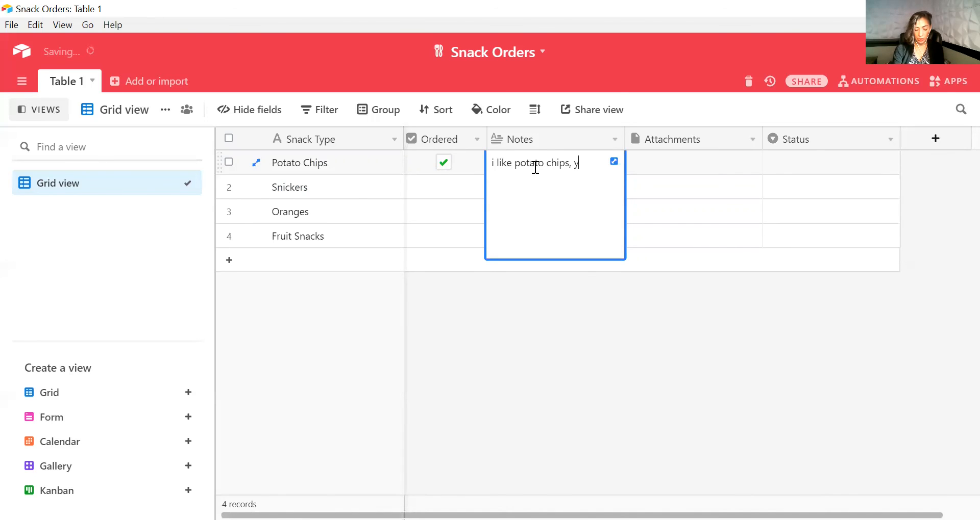
{"action": "left_click", "coordinate": [702, 162]}
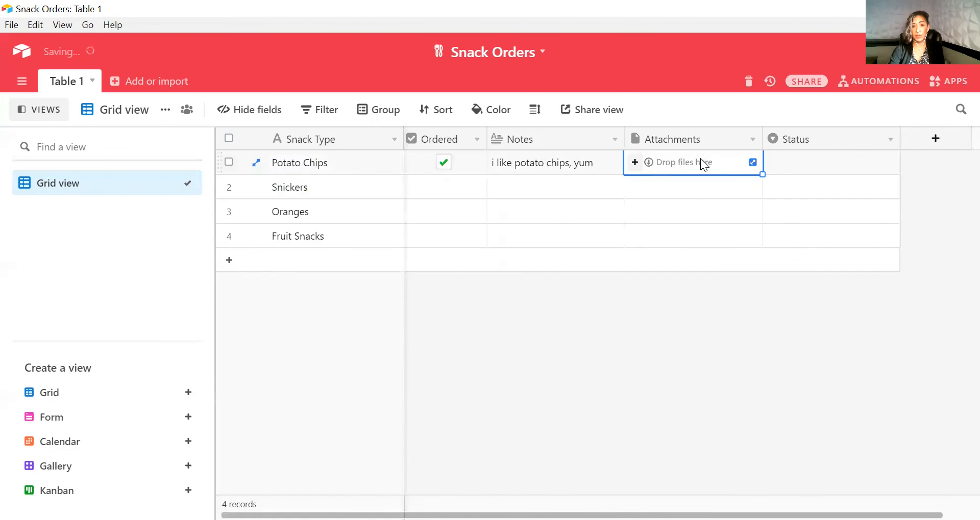
{"action": "left_click", "coordinate": [633, 162]}
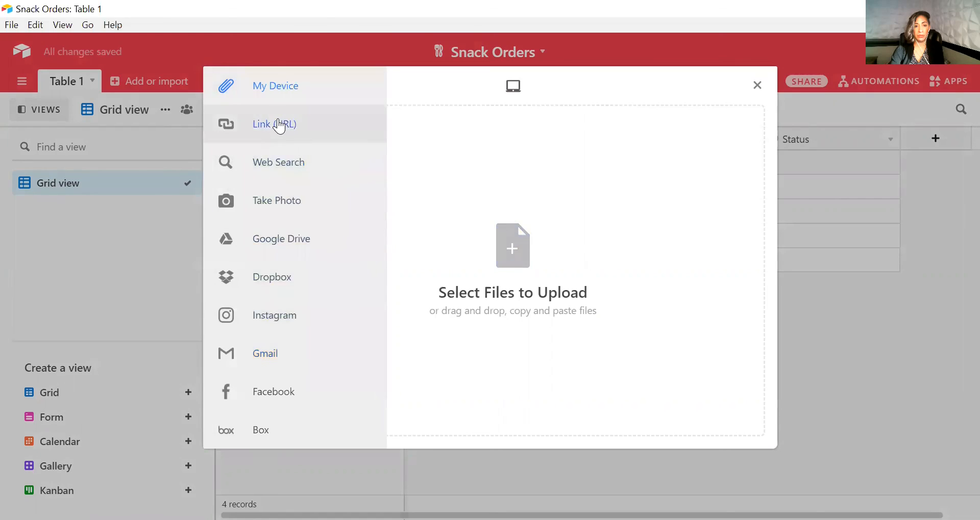
{"action": "left_click", "coordinate": [756, 86]}
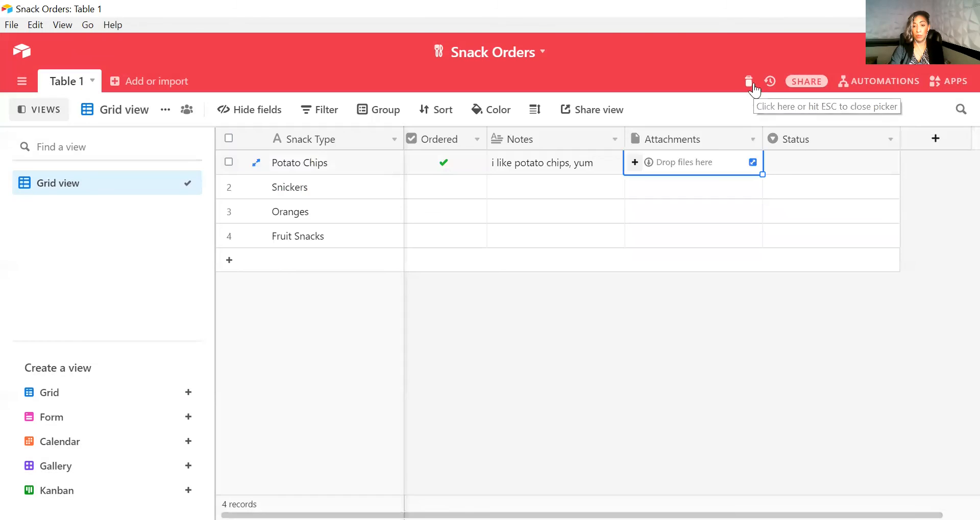
Set the Status of Potato Chips to a new option named Ordered
{"action": "left_click", "coordinate": [788, 164]}
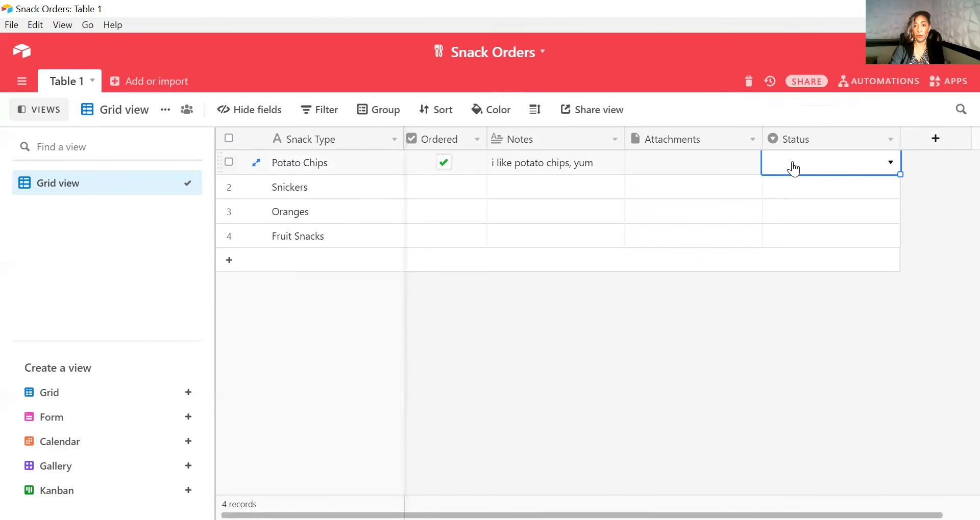
{"action": "left_click", "coordinate": [859, 166]}
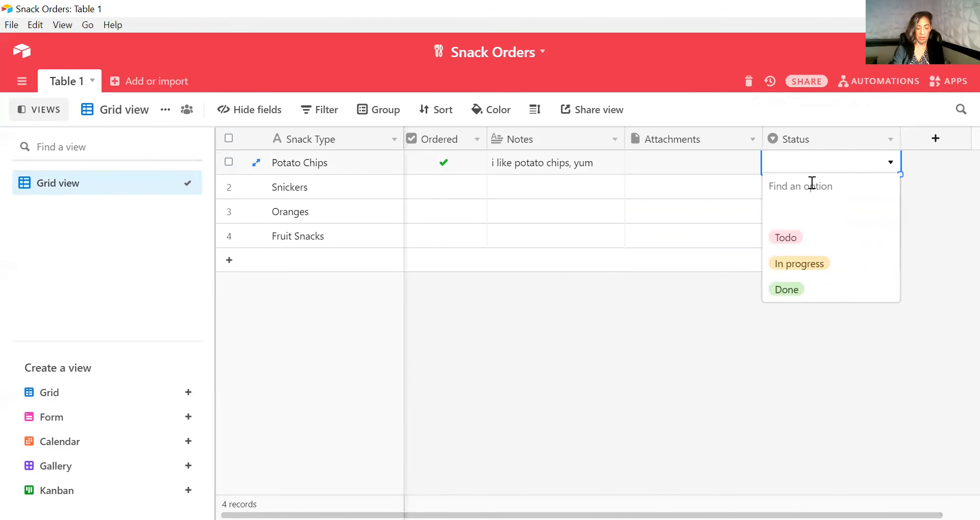
{"action": "type", "text": "Ordered"}
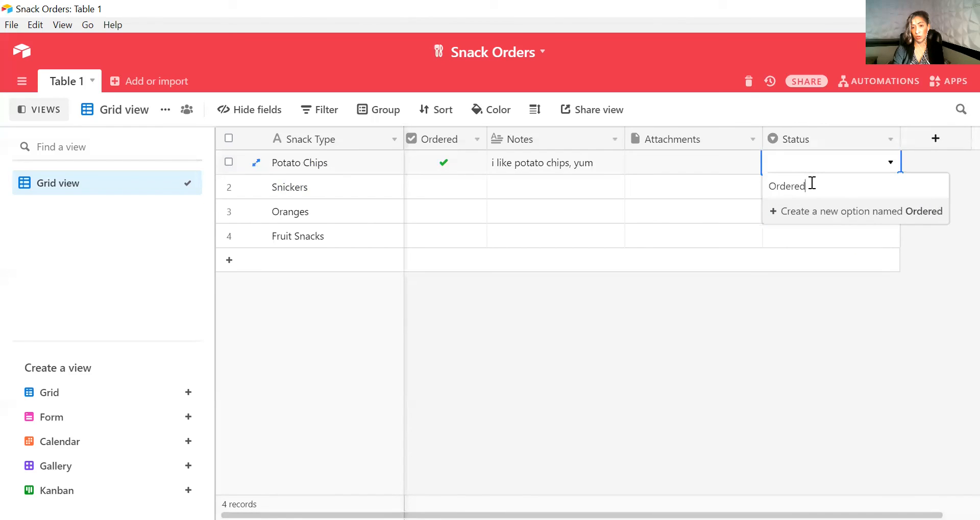
{"action": "key", "text": "Return"}
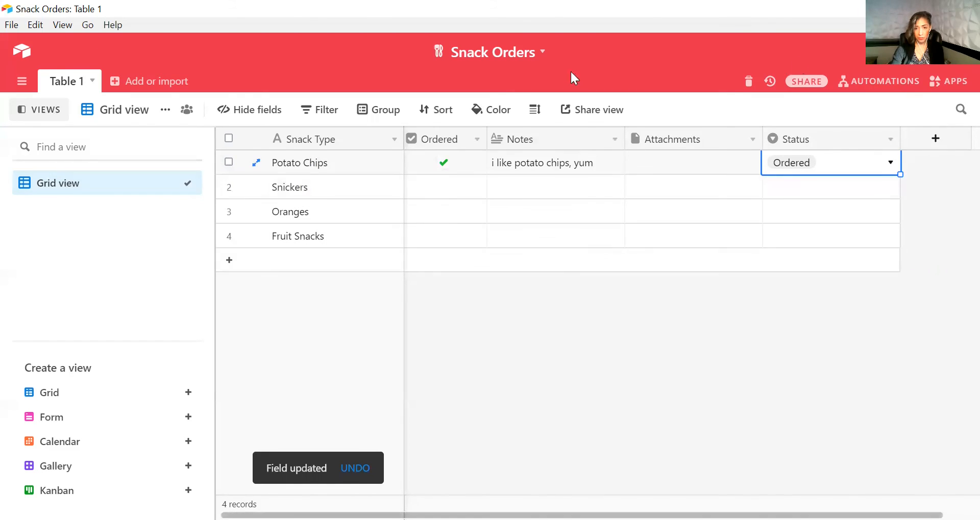
{"action": "mouse_move", "coordinate": [191, 181]}
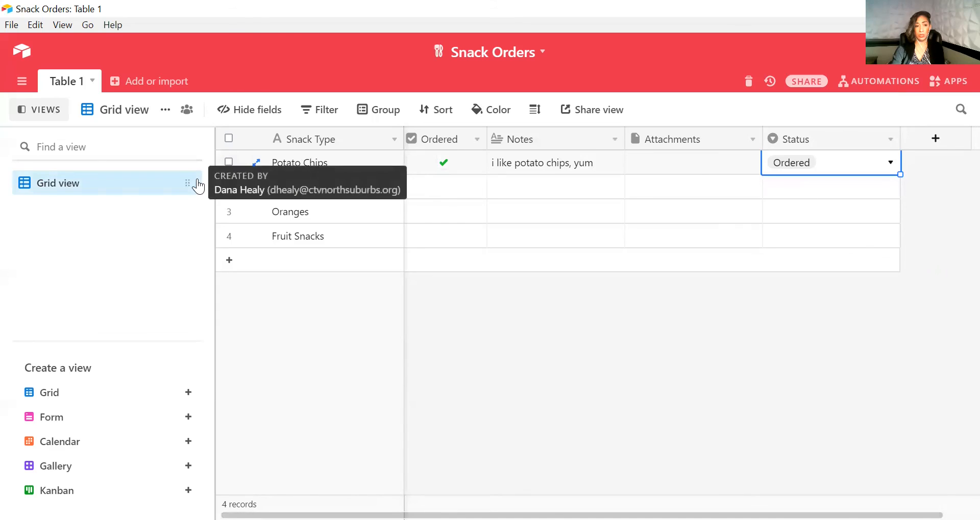